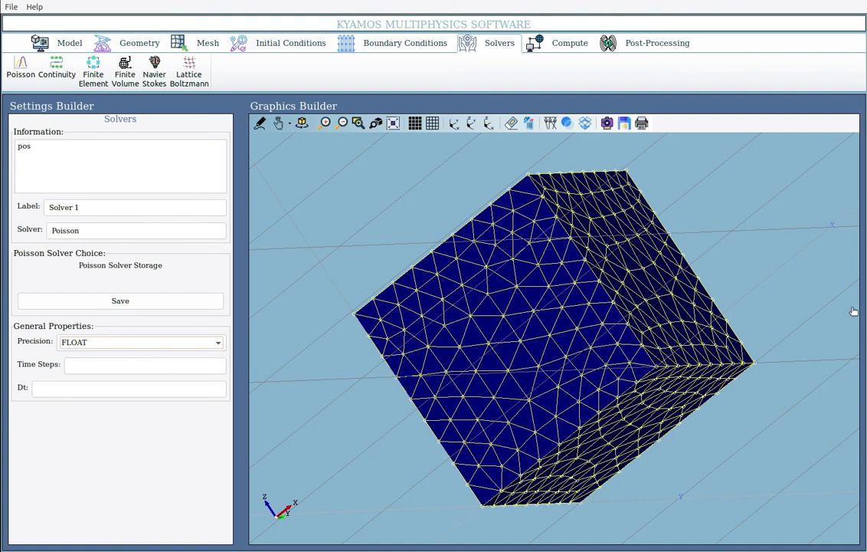
# Configure the KYAMOS server resources with the account username, 2 CPUs and 2 GPUs.
pyautogui.click(535, 51)
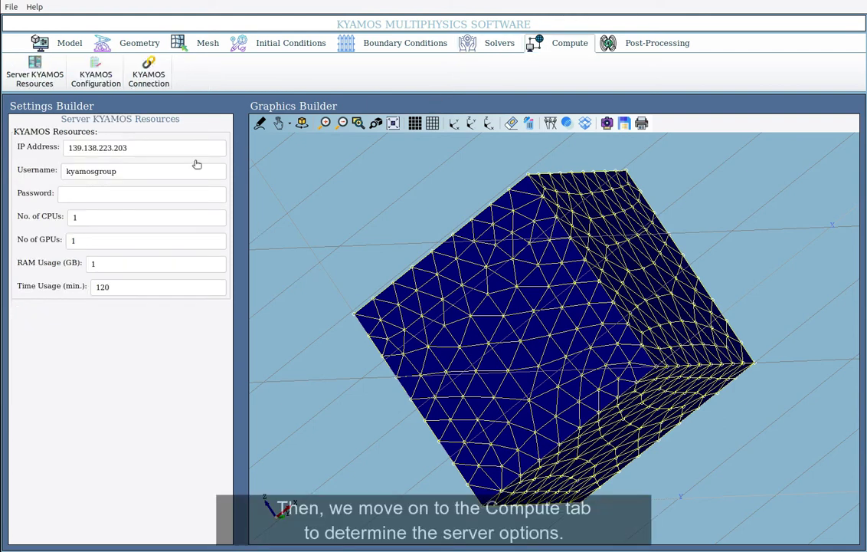
pyautogui.doubleClick(62, 171)
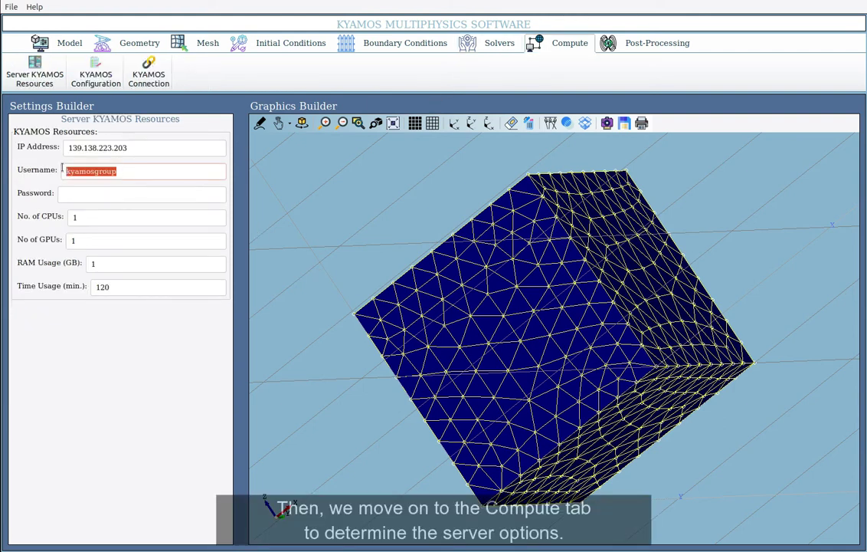
pyautogui.write('john')
pyautogui.click(82, 218)
pyautogui.press('BackSpace')
pyautogui.write('2')
pyautogui.press('Tab')
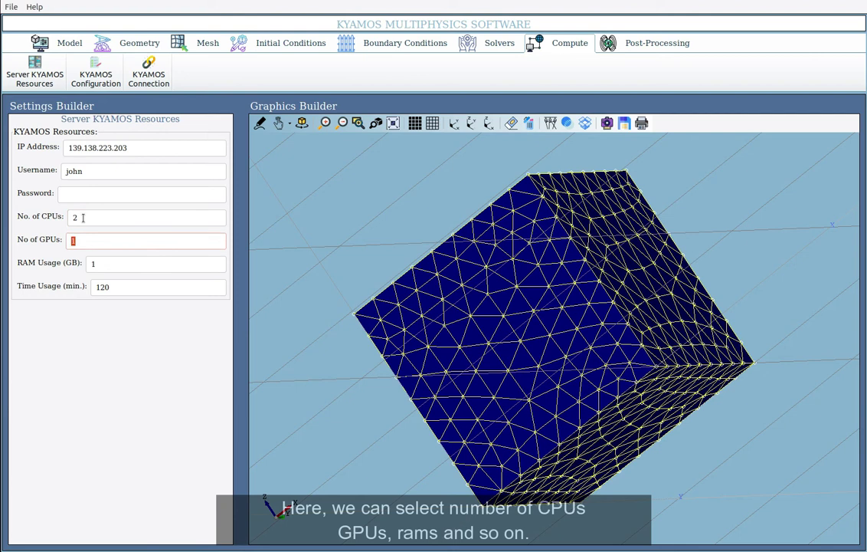
pyautogui.write('2')
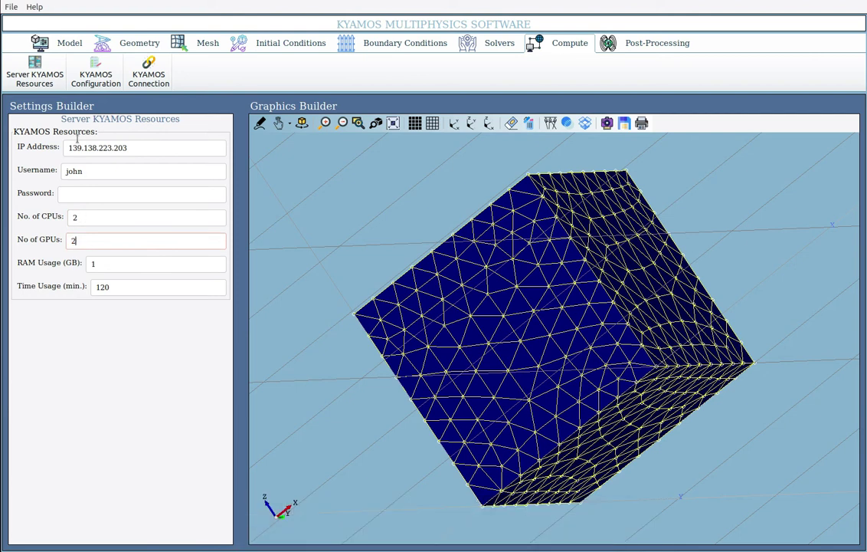
# Request electric field and voltage (Volts) outputs for the pos model, with mesh interpolation of 10 points in X, Y and Z.
pyautogui.click(102, 74)
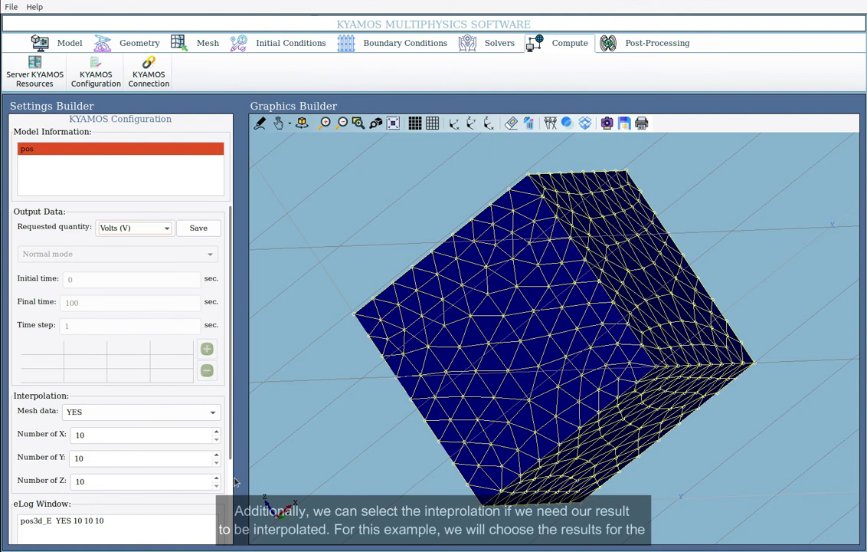
pyautogui.scroll(-1, 228, 519)
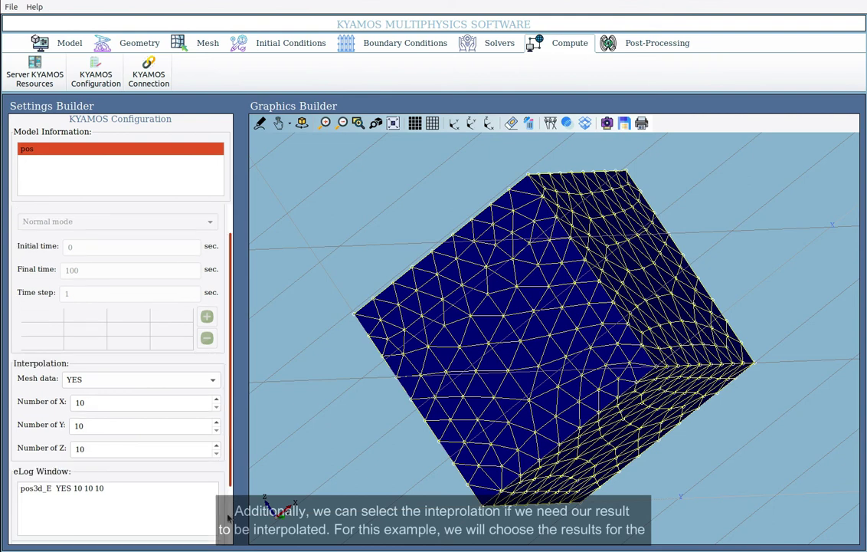
pyautogui.scroll(-1, 228, 518)
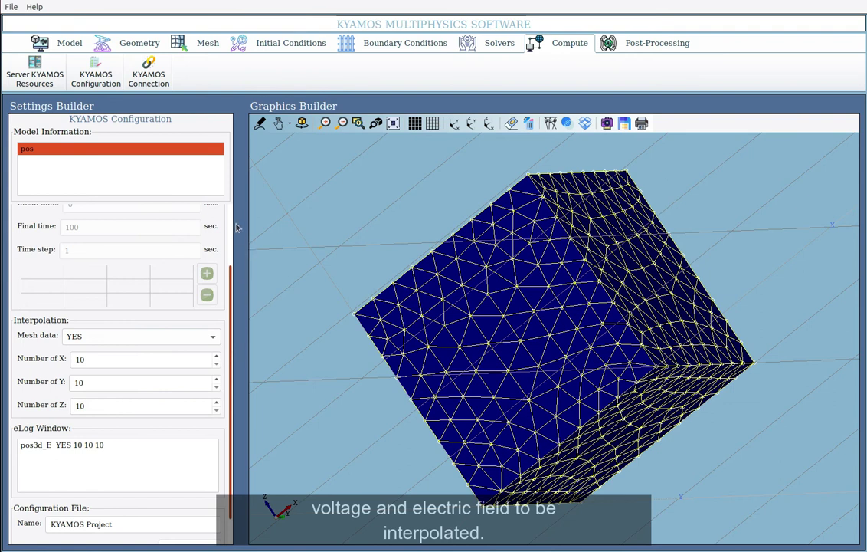
pyautogui.scroll(2, 228, 227)
pyautogui.click(207, 229)
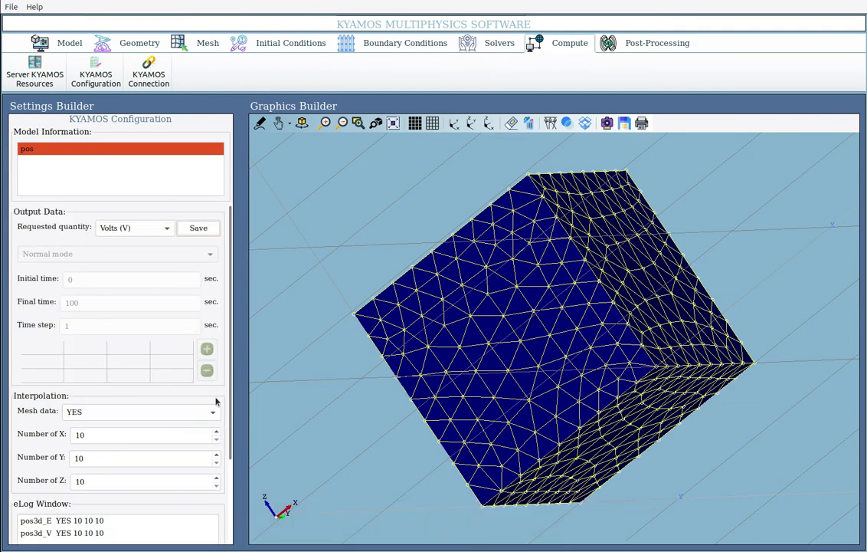
# Build the KYAMOS Project configuration file and send it to the KYAMOS server for computation.
pyautogui.scroll(-1, 231, 460)
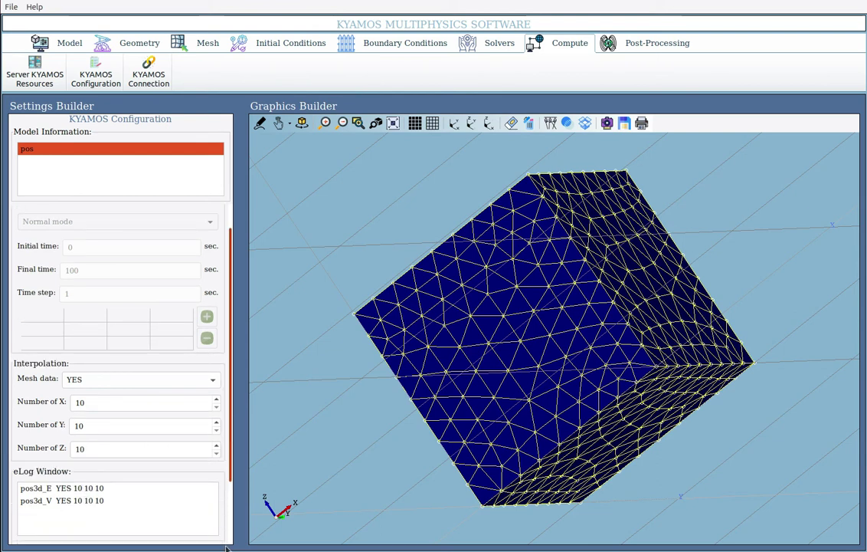
pyautogui.scroll(-3, 222, 536)
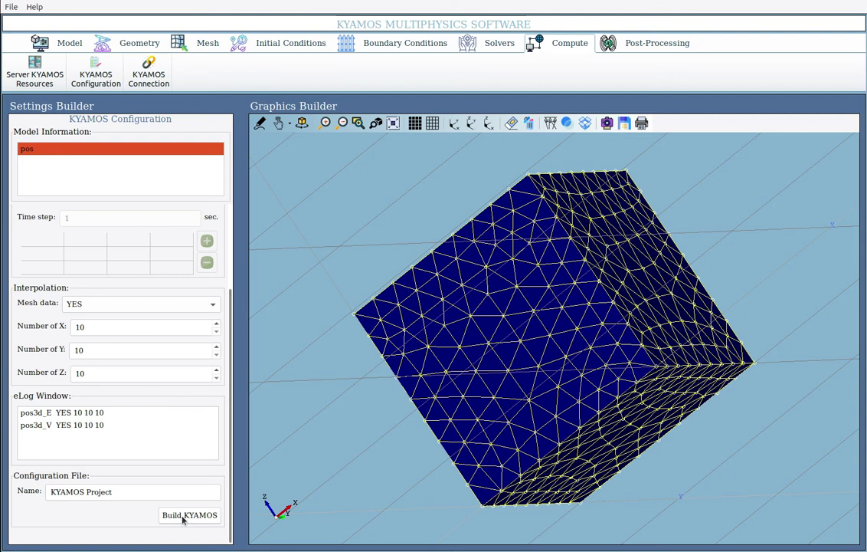
pyautogui.click(151, 73)
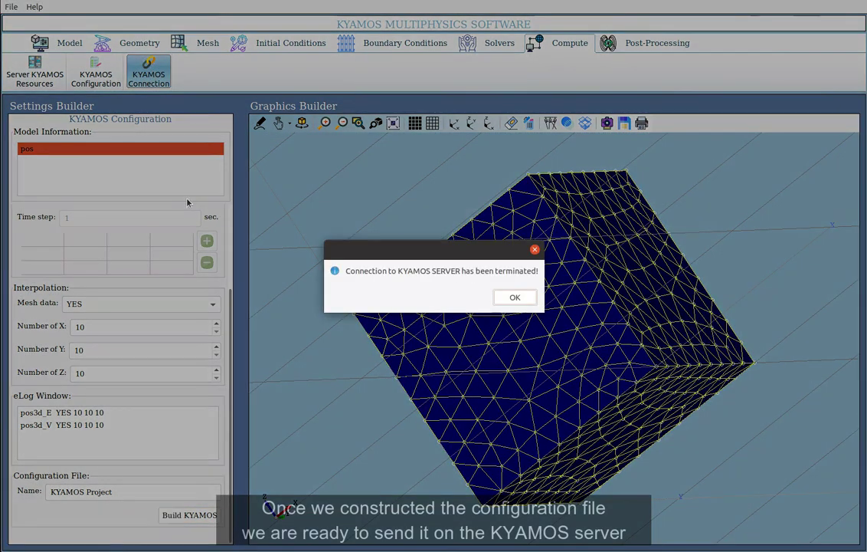
pyautogui.click(501, 303)
# Retrieve the computed results from the server under the results filename po3d_.
pyautogui.click(645, 45)
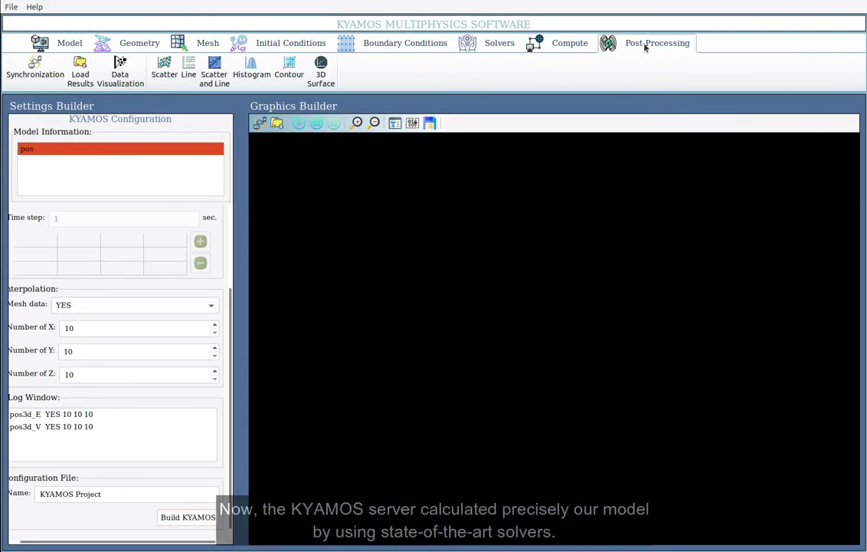
pyautogui.click(41, 70)
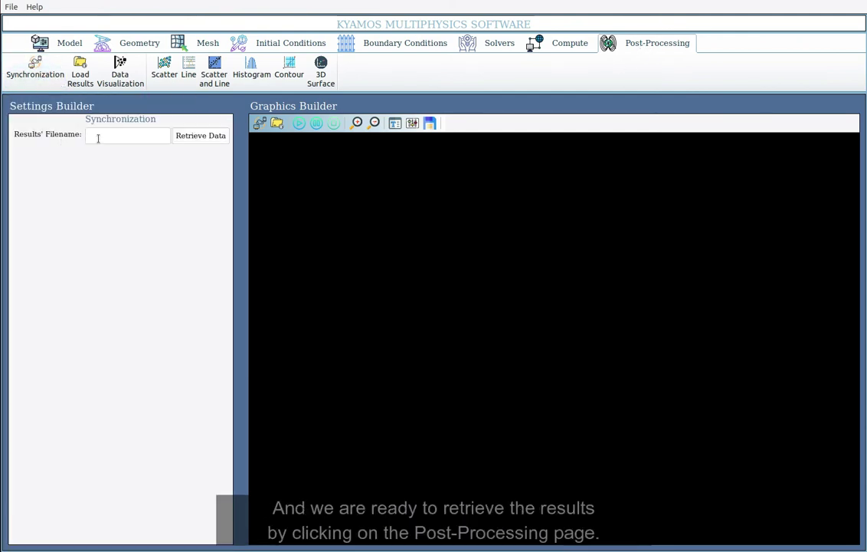
pyautogui.click(98, 138)
pyautogui.write('po')
pyautogui.write('3d_')
pyautogui.click(201, 136)
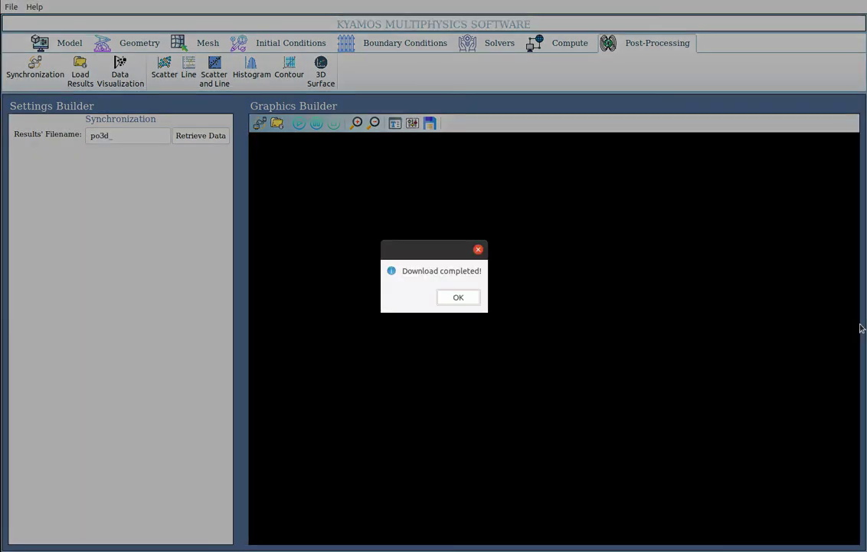
pyautogui.click(458, 298)
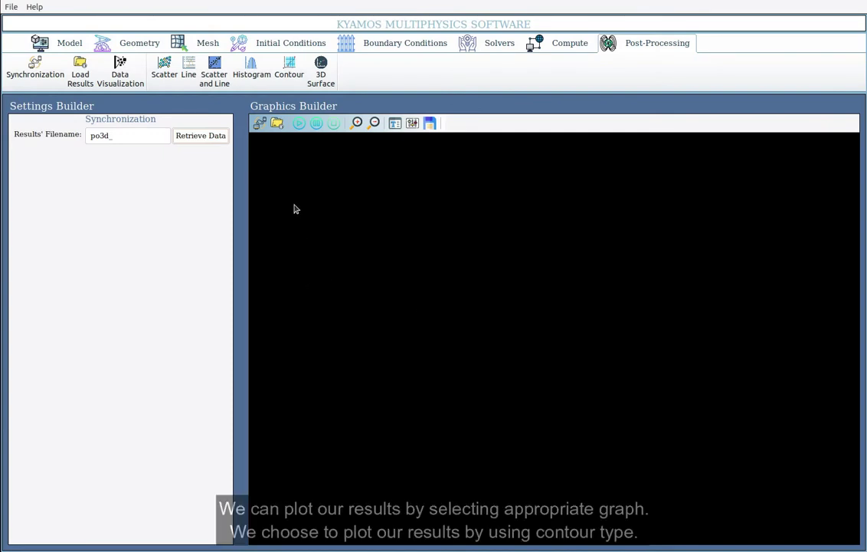
# Start a contour plot of the po3d_VRG_0 results on the X-Y plane at level 0.
pyautogui.click(290, 74)
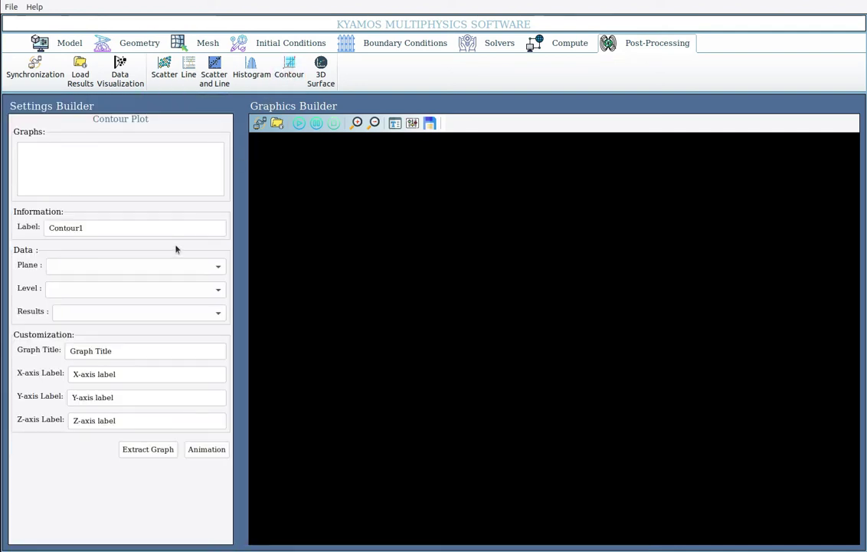
pyautogui.click(218, 269)
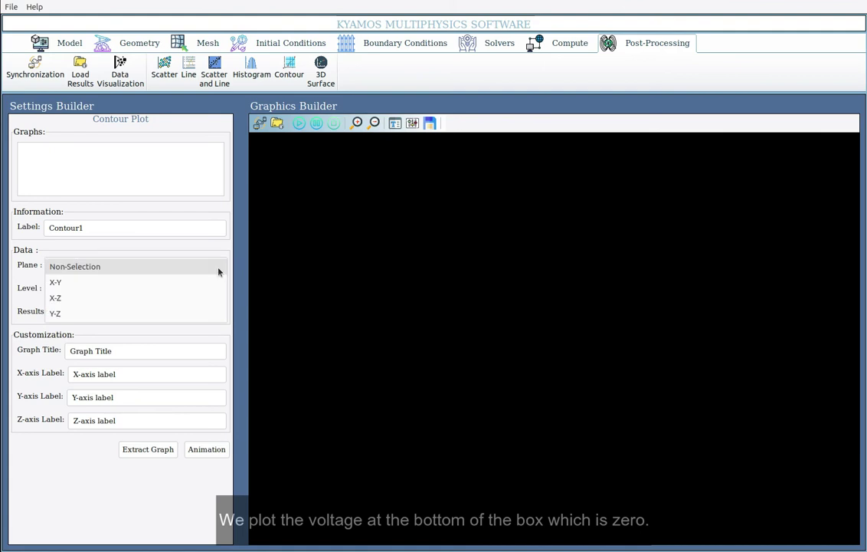
pyautogui.click(67, 284)
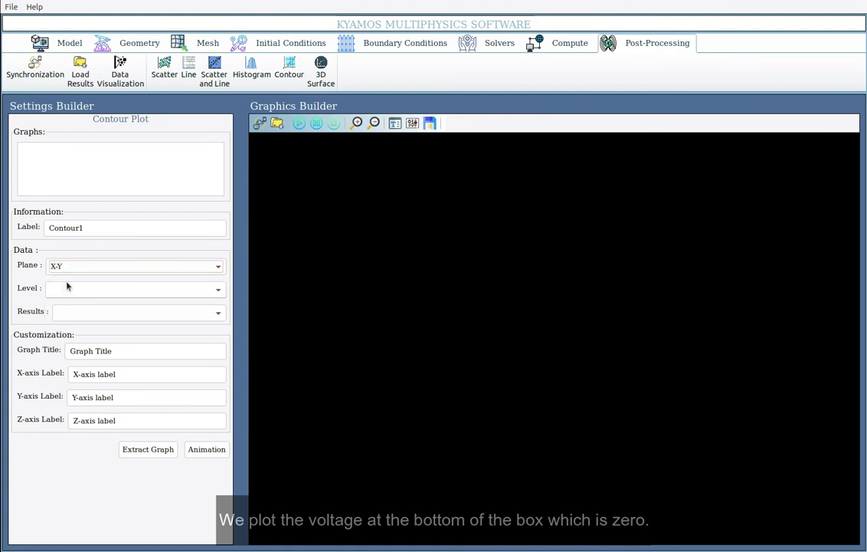
pyautogui.click(200, 294)
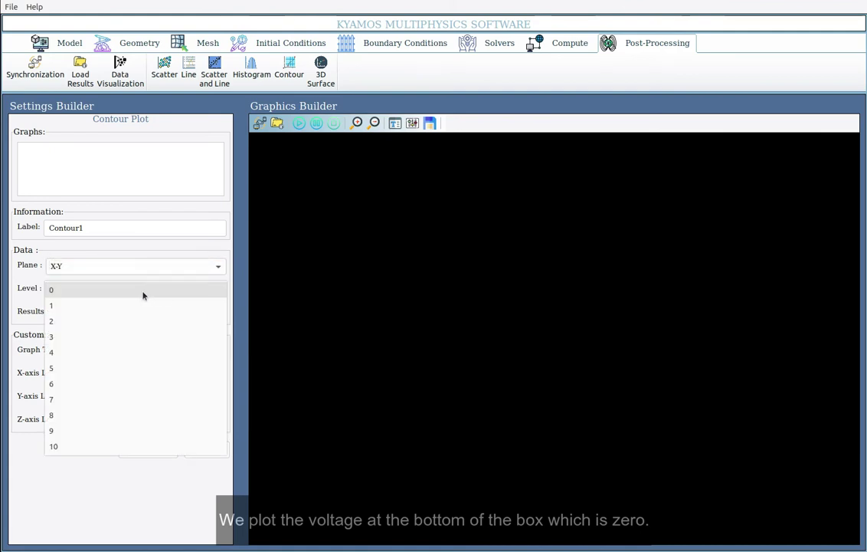
pyautogui.click(118, 293)
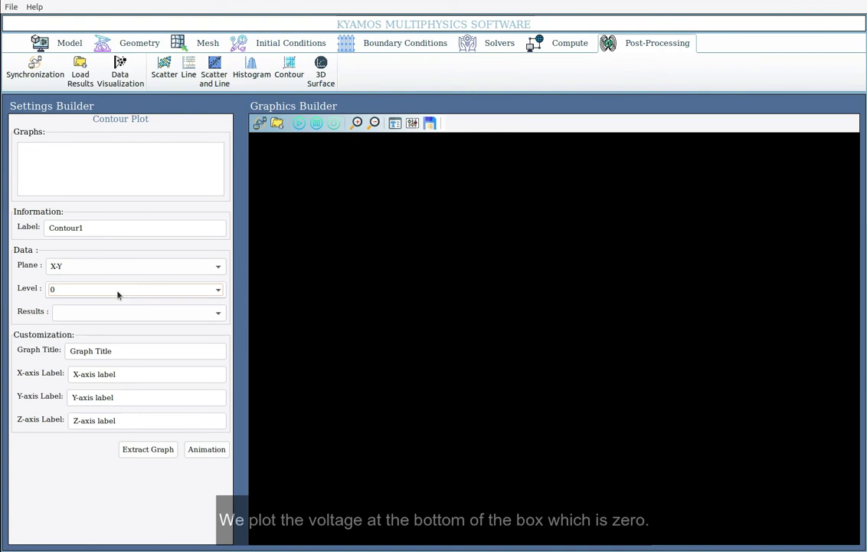
pyautogui.click(217, 315)
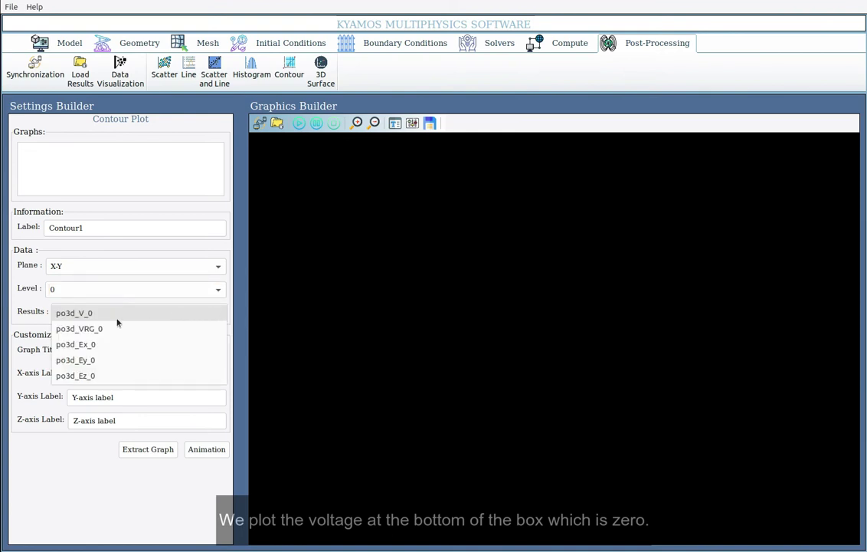
pyautogui.click(94, 331)
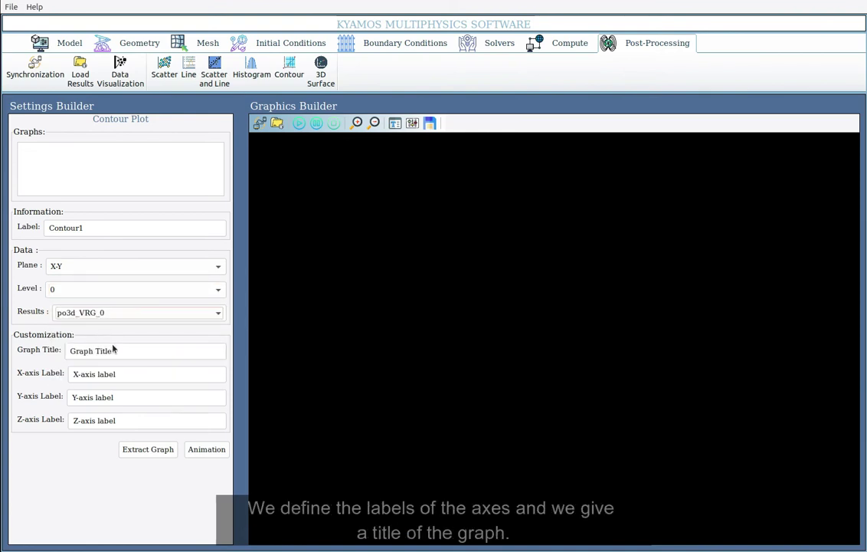
# Set the contour plot's graph title to "X-Y plane, level = 0".
pyautogui.moveTo(112, 351); pyautogui.dragTo(66, 351)
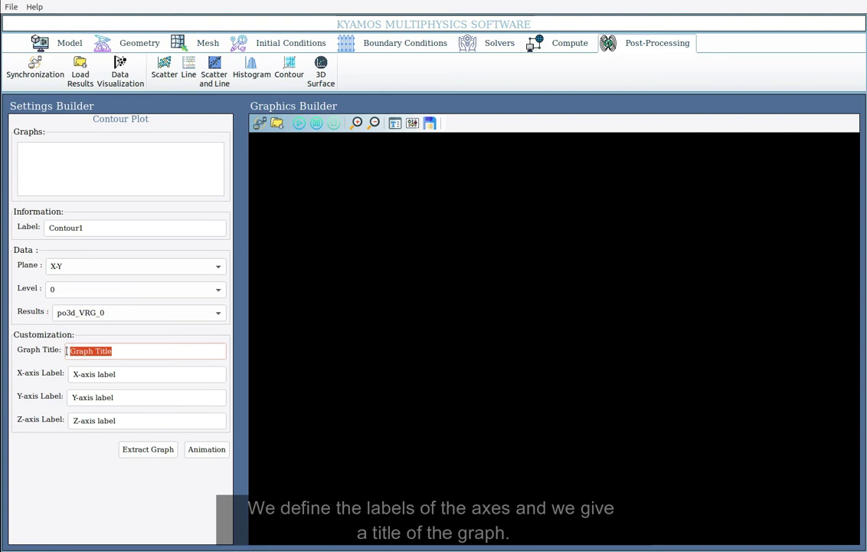
pyautogui.write('X-Y plane, level ')
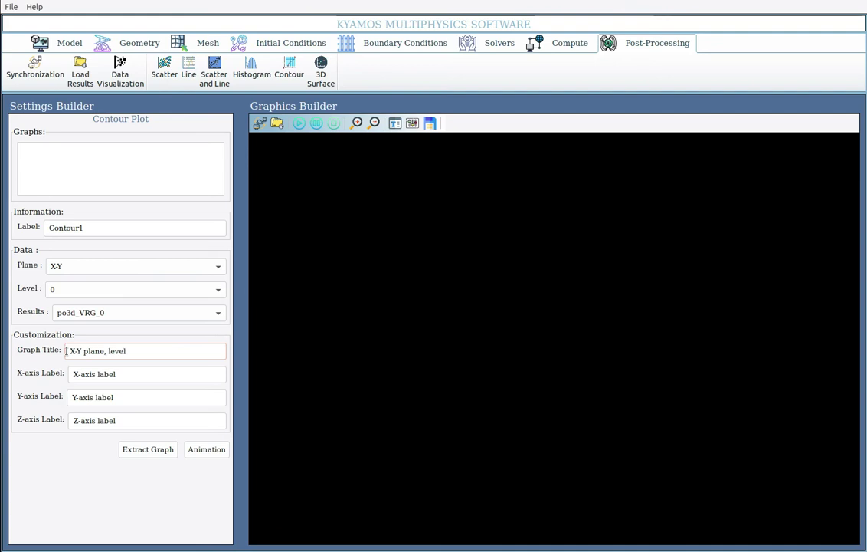
pyautogui.write('= 0')
# Label the contour plot's X axis "x length (m)" and its Y axis "y length (m)".
pyautogui.click(118, 374)
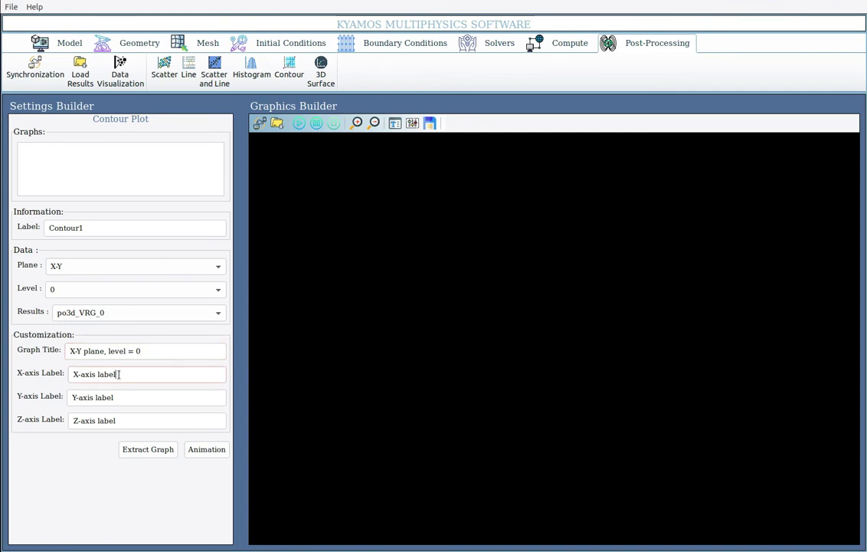
pyautogui.moveTo(119, 374); pyautogui.dragTo(62, 376)
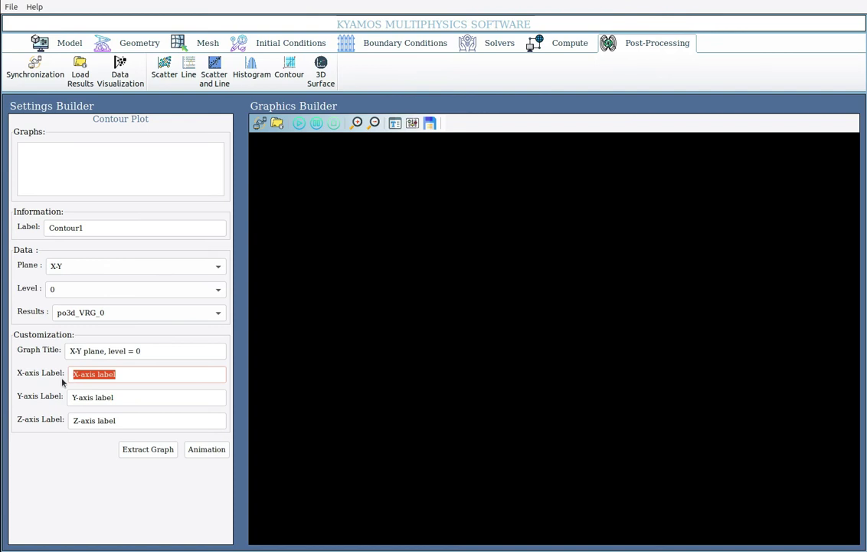
pyautogui.write('x l')
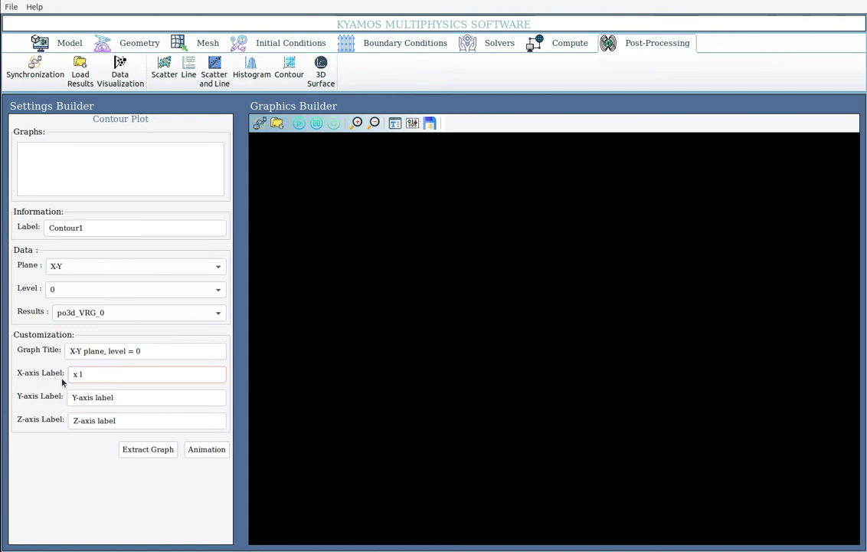
pyautogui.write('ength (m)')
pyautogui.moveTo(115, 397); pyautogui.dragTo(72, 396)
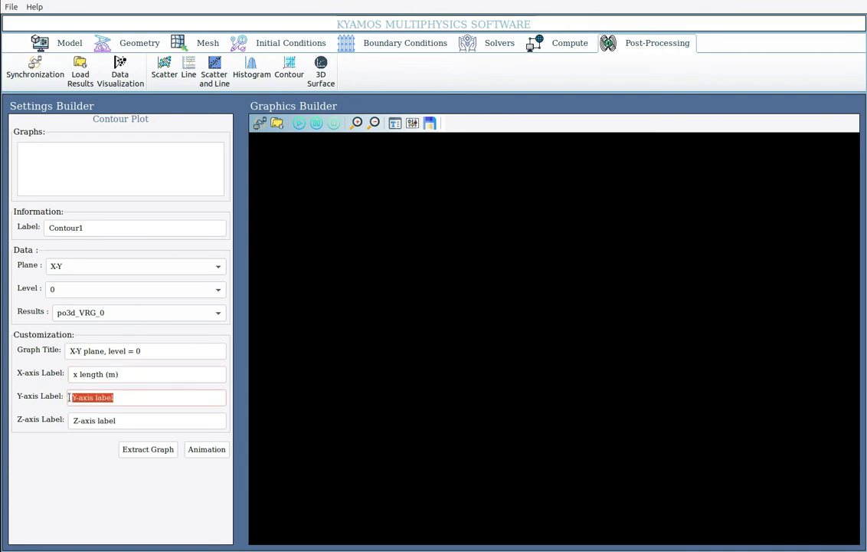
pyautogui.write('y ')
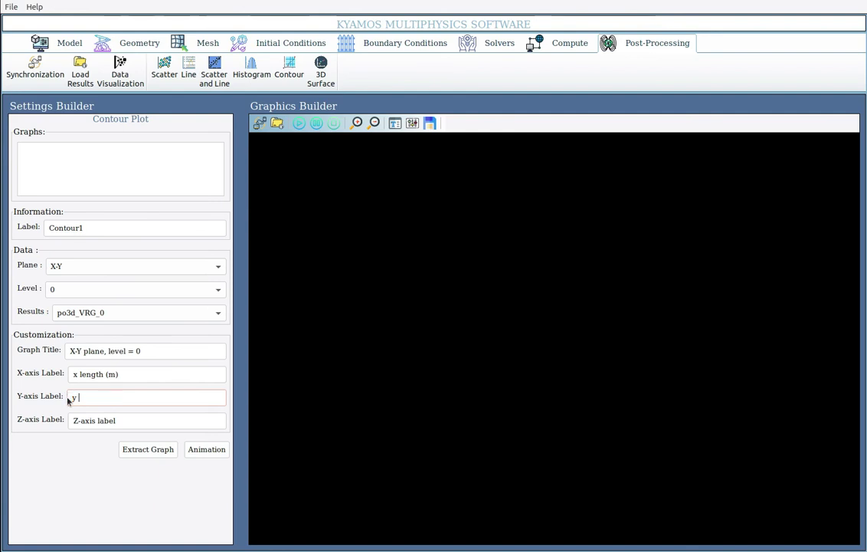
pyautogui.write('length (m)')
# Label the Z axis "Voltage (Volts)" and extract the contour graph.
pyautogui.click(118, 421)
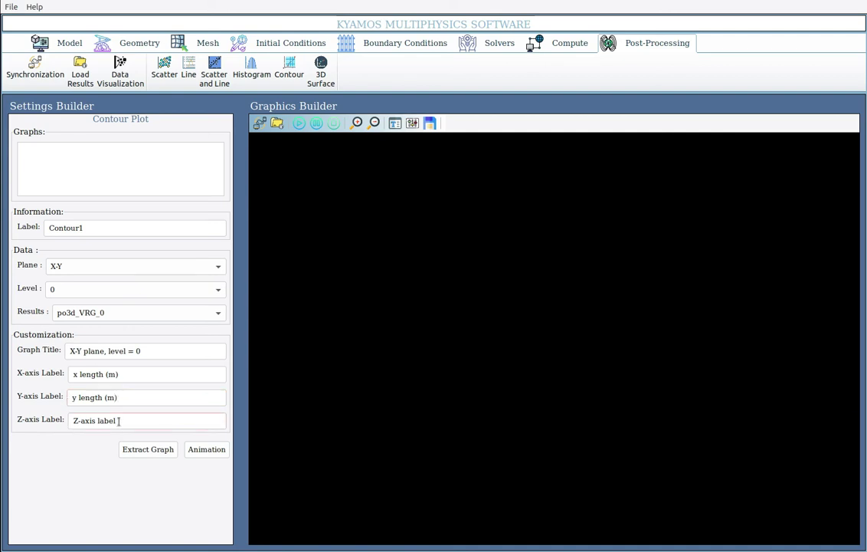
pyautogui.press('BackSpace')
pyautogui.press('BackSpace')
pyautogui.press('BackSpace')
pyautogui.press('BackSpace')
pyautogui.press('BackSpace')
pyautogui.press('BackSpace')
pyautogui.press('BackSpace')
pyautogui.press('BackSpace')
pyautogui.press('BackSpace')
pyautogui.press('BackSpace')
pyautogui.press('BackSpace')
pyautogui.press('BackSpace')
pyautogui.write('Voltage (Volts)')
pyautogui.click(160, 451)
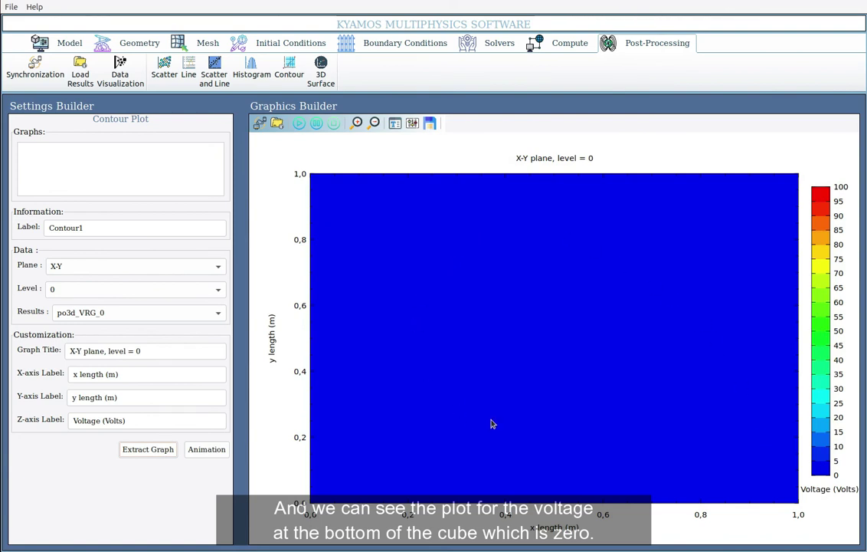
# Change the contour plot's level to 10 and extract the graph again.
pyautogui.click(218, 292)
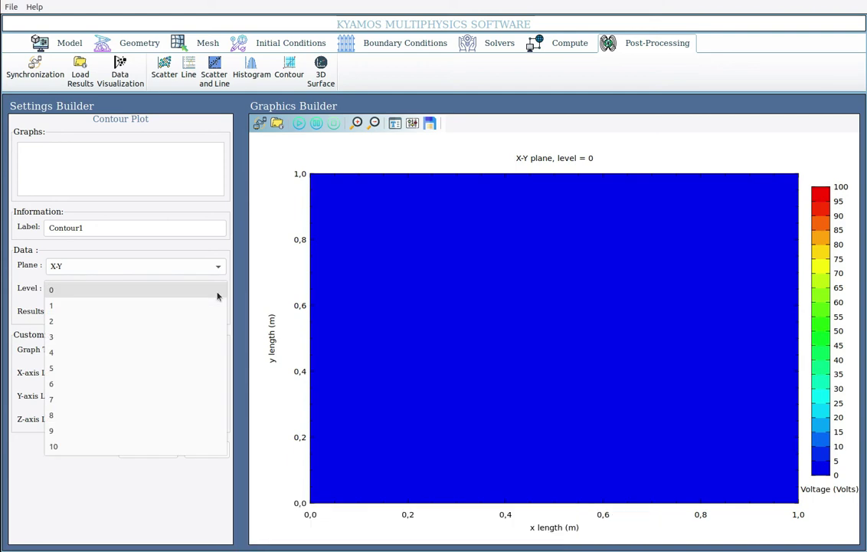
pyautogui.click(64, 448)
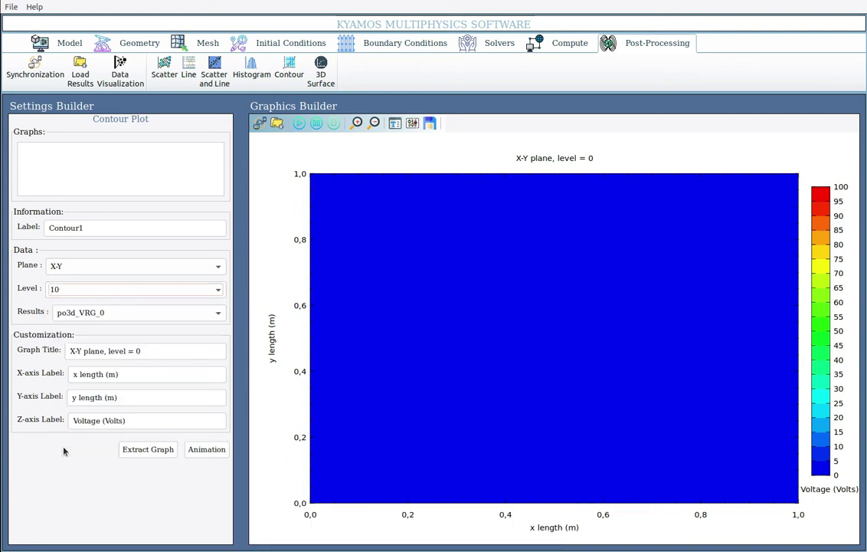
pyautogui.click(143, 451)
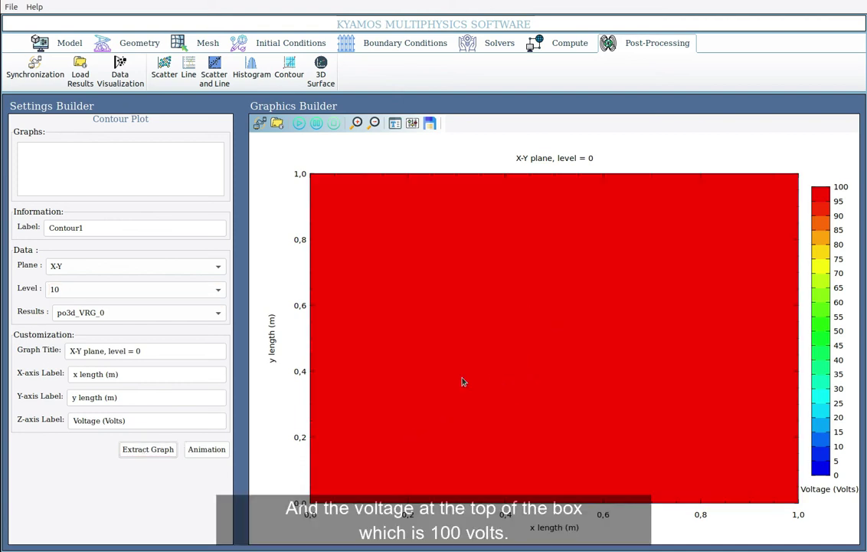
# Set the contour plot's plane to X-Z and its level to 0.
pyautogui.click(218, 270)
pyautogui.click(76, 284)
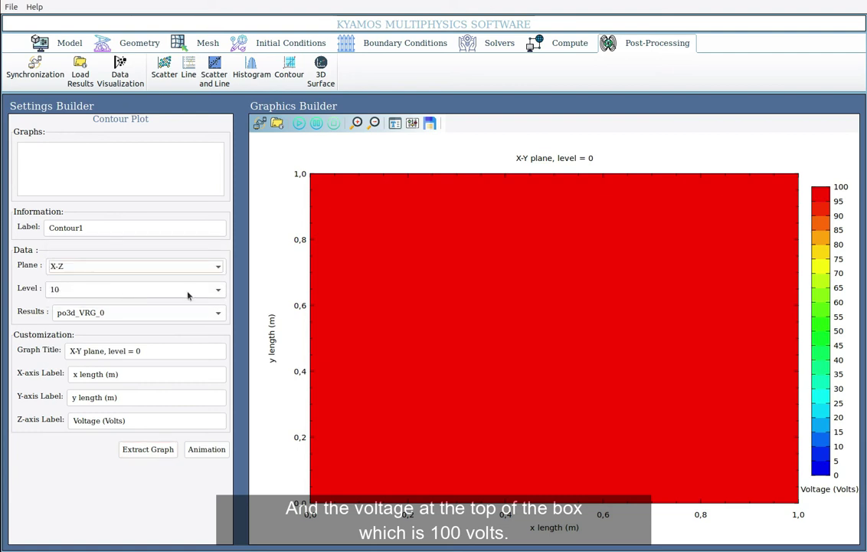
pyautogui.click(219, 290)
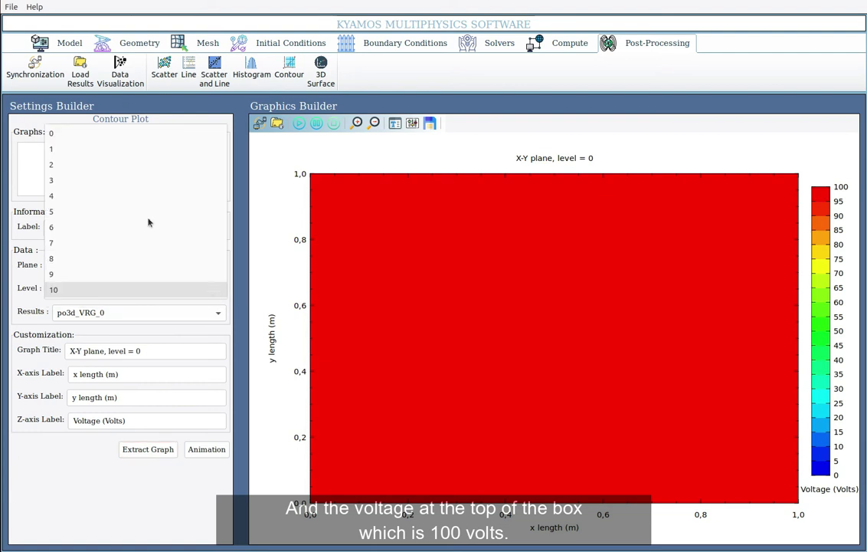
pyautogui.click(60, 133)
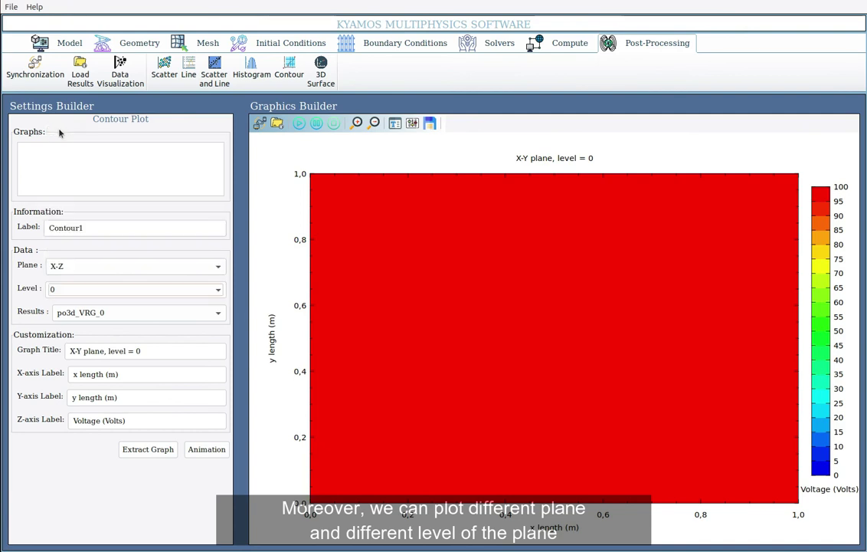
# Change the Y-axis label to "z length (m)" and extract the contour graph.
pyautogui.click(77, 397)
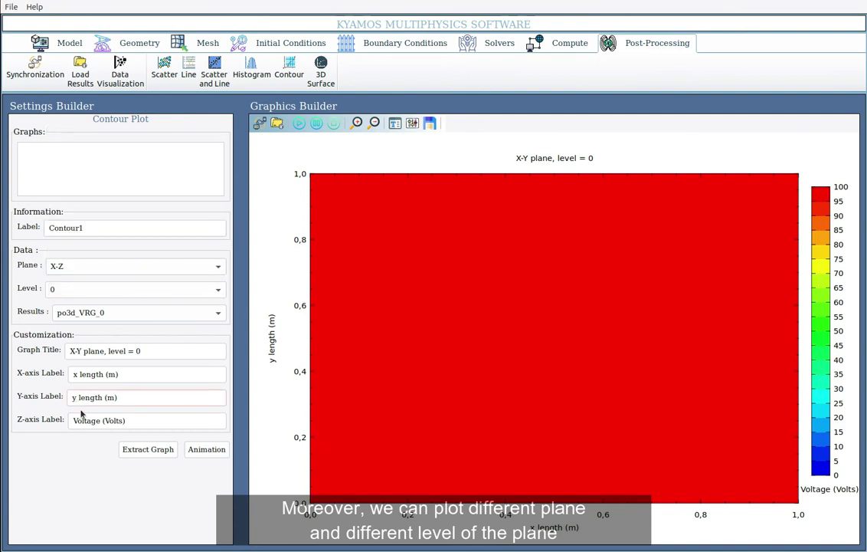
pyautogui.press('BackSpace')
pyautogui.write('z')
pyautogui.click(141, 452)
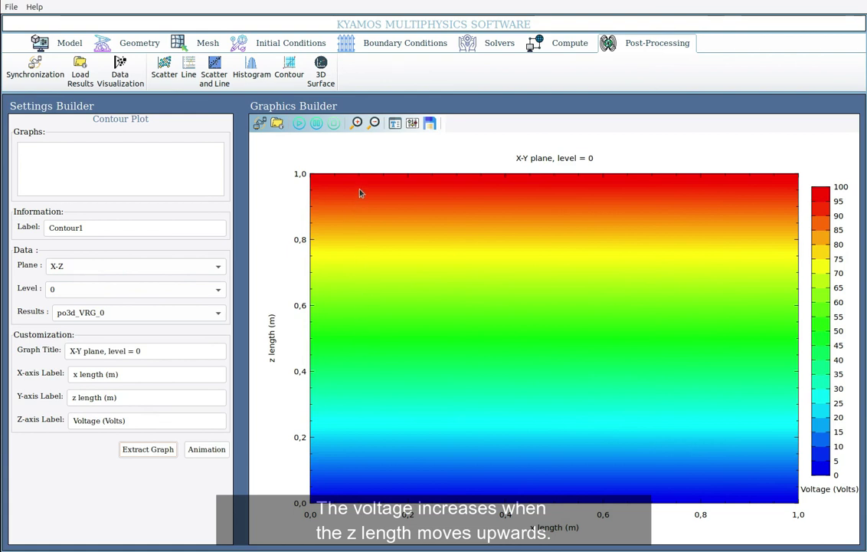
pyautogui.click(215, 267)
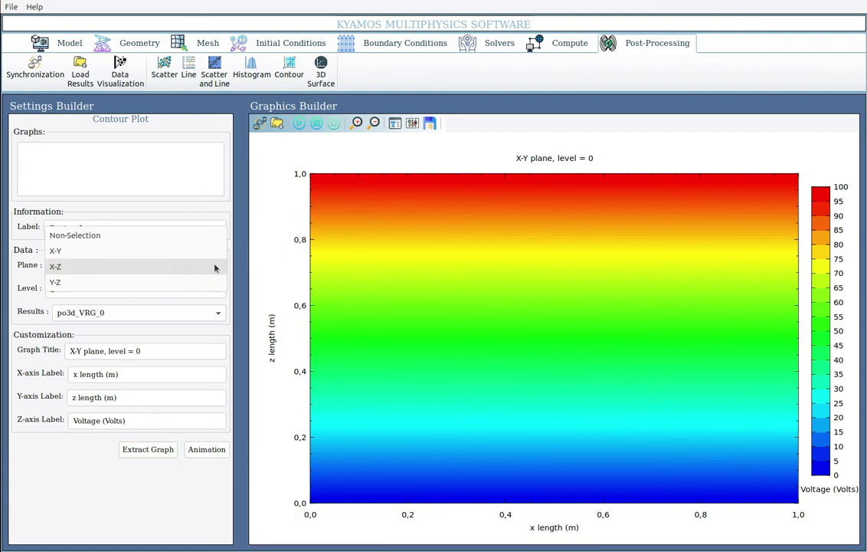
pyautogui.click(97, 284)
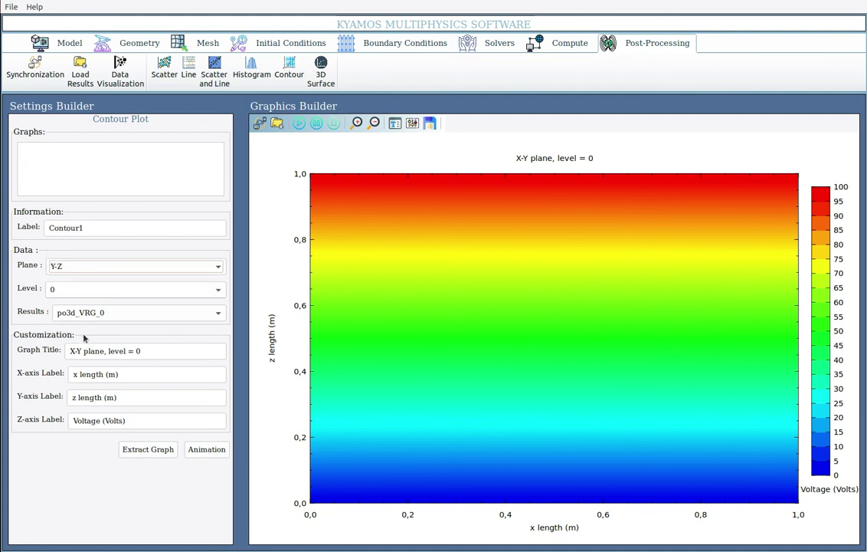
pyautogui.click(121, 275)
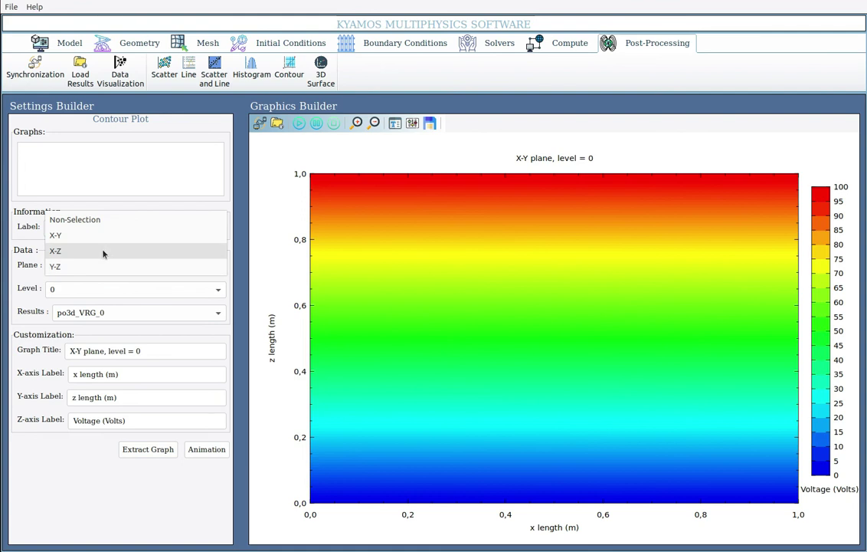
pyautogui.click(103, 254)
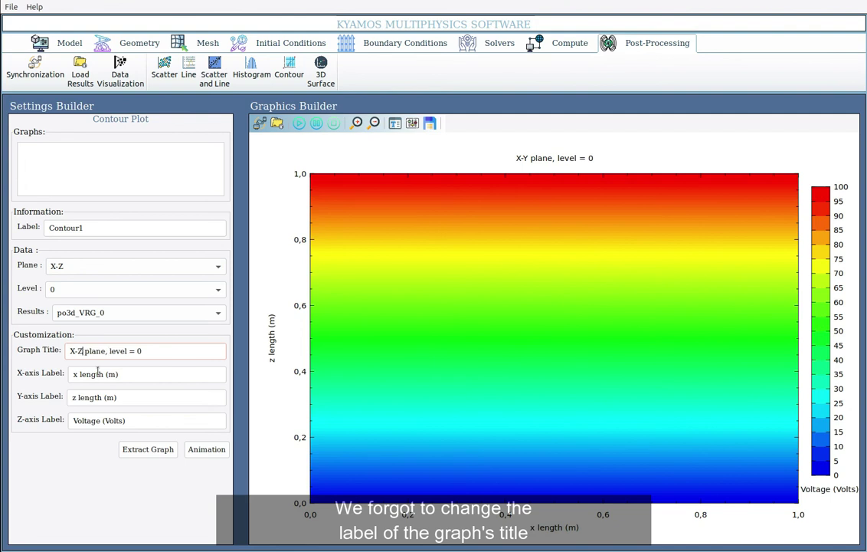
# Change the graph title to "X-Z plane, level = 0" and extract the contour graph again.
pyautogui.click(148, 450)
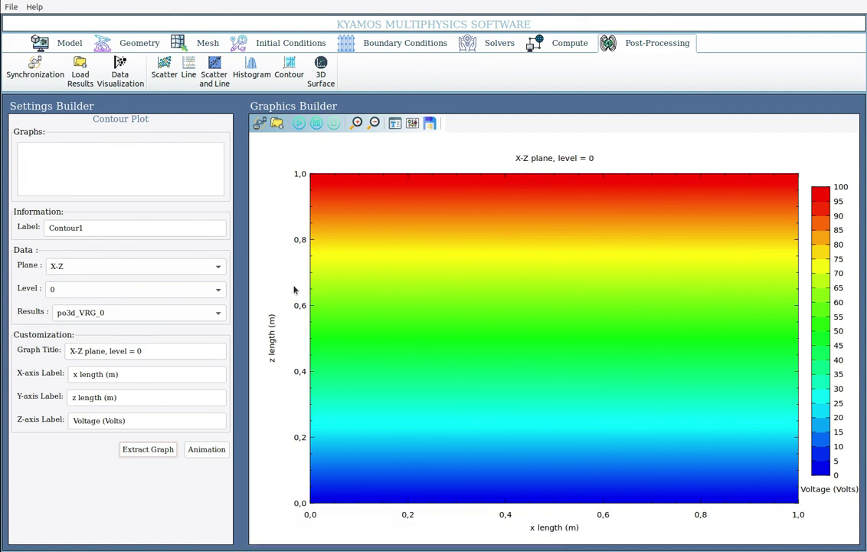
# Switch the contour plot to the Y-Z plane and change the graph title to "Y-Z plane, level = 0".
pyautogui.click(217, 267)
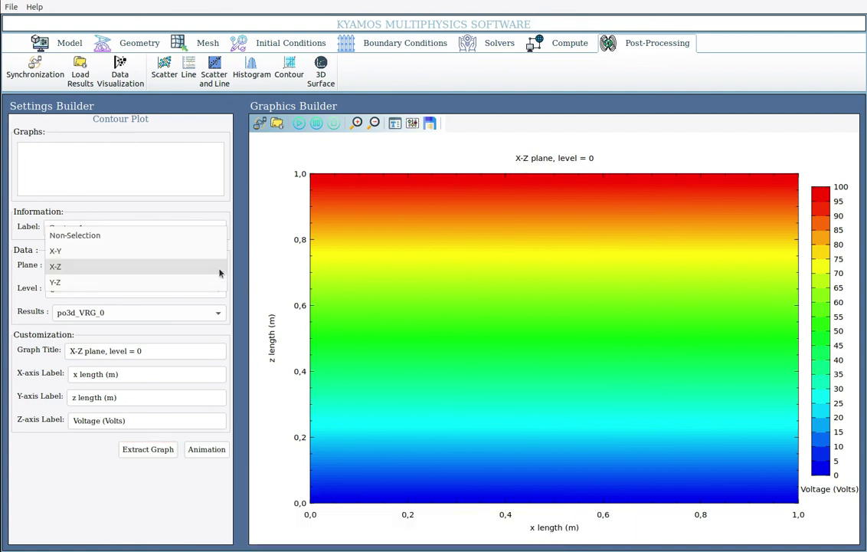
pyautogui.click(110, 284)
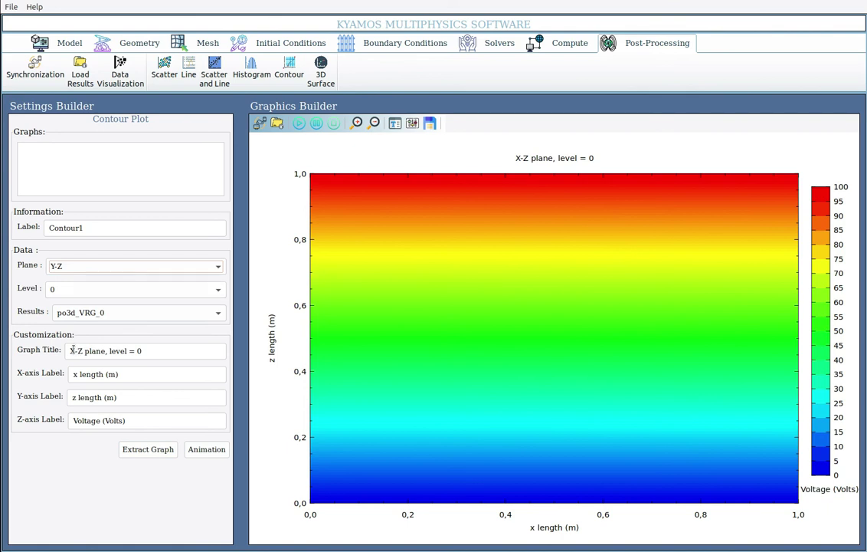
pyautogui.click(79, 352)
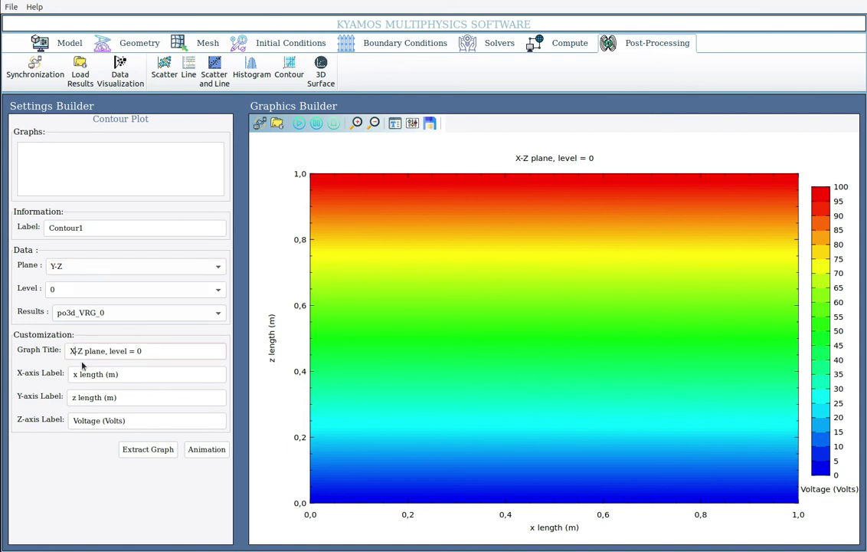
pyautogui.press('BackSpace')
pyautogui.write('Y')
# Change the X-axis label to "y length (m)" and extract the Y-Z contour graph.
pyautogui.click(80, 374)
pyautogui.press('BackSpace')
pyautogui.press('BackSpace')
pyautogui.write('y')
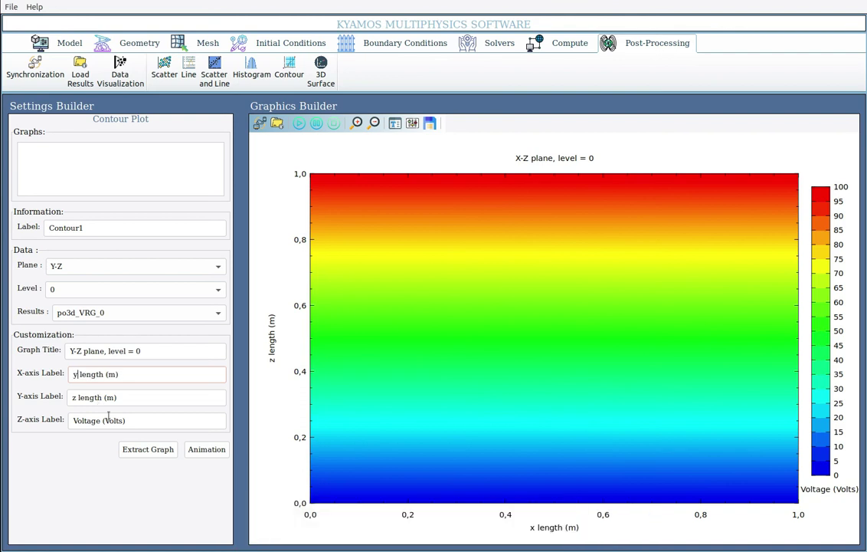
pyautogui.click(148, 449)
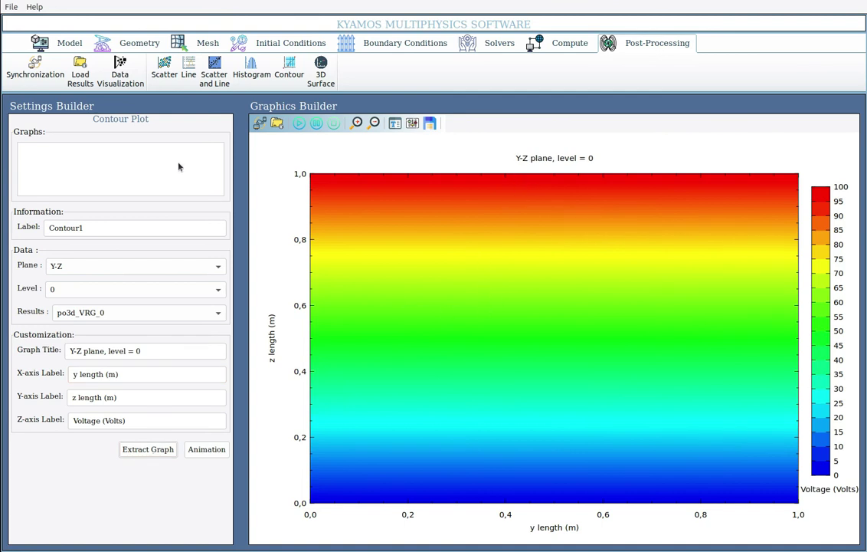
# Visualize the electric field data file po3d_Ex_0 and show it on the meshed 3D cube.
pyautogui.click(120, 74)
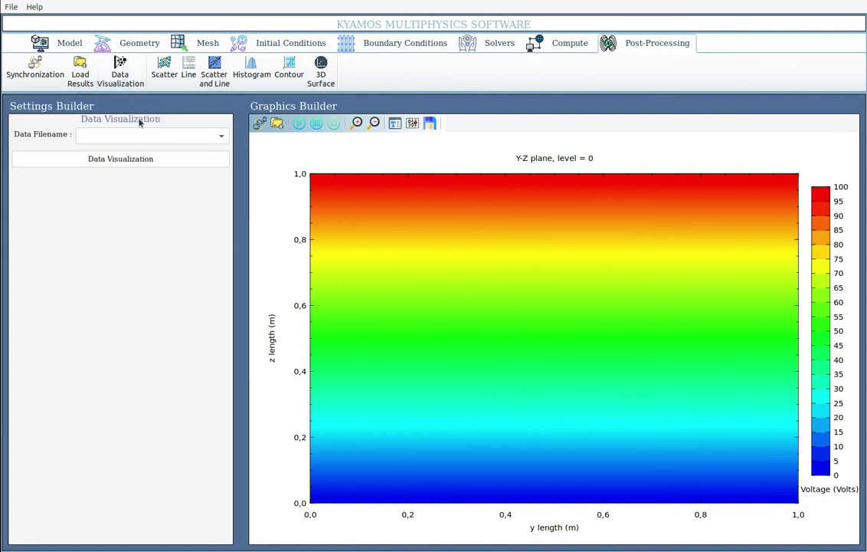
pyautogui.click(170, 136)
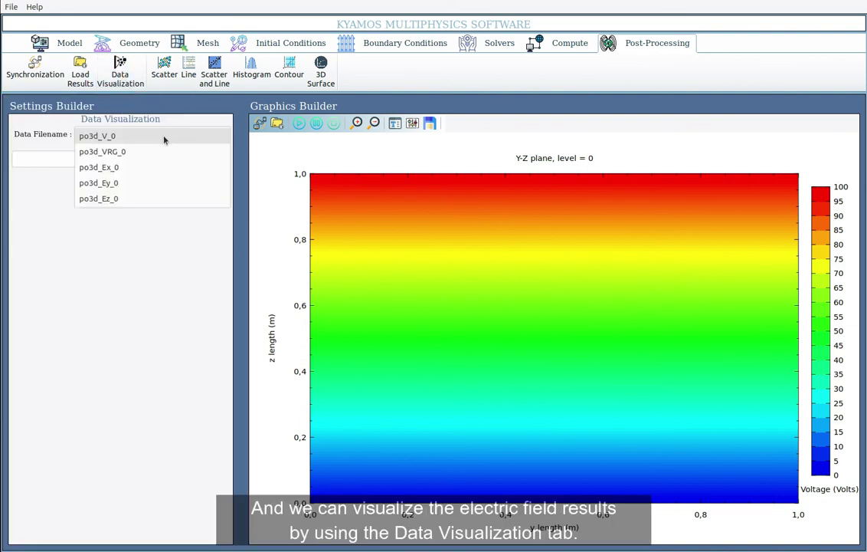
pyautogui.click(113, 169)
pyautogui.click(550, 44)
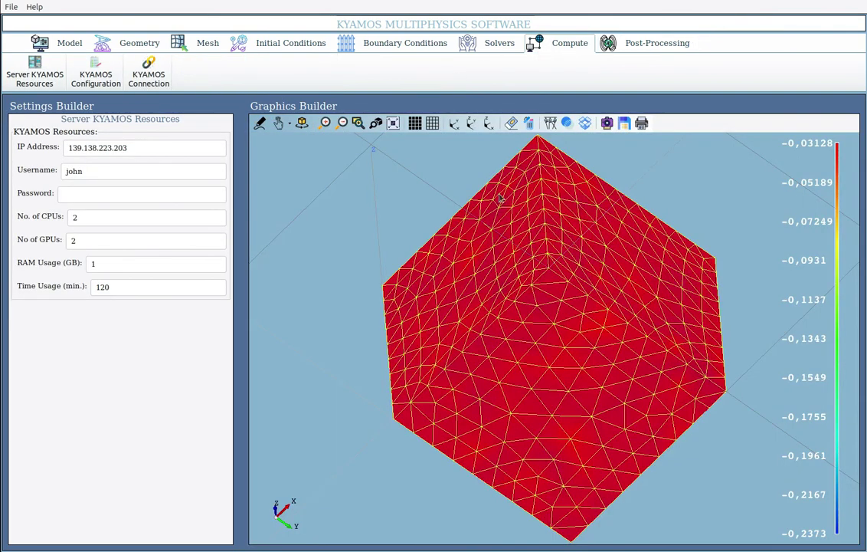